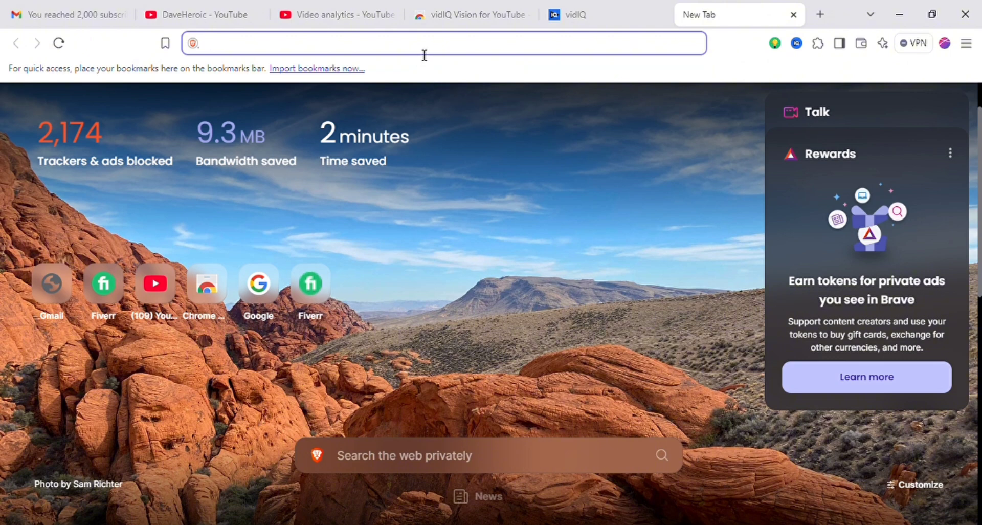
Open the Fiverr home page from the new tab page's shortcuts, adding a spare blank tab beside it.
left_click(822, 21)
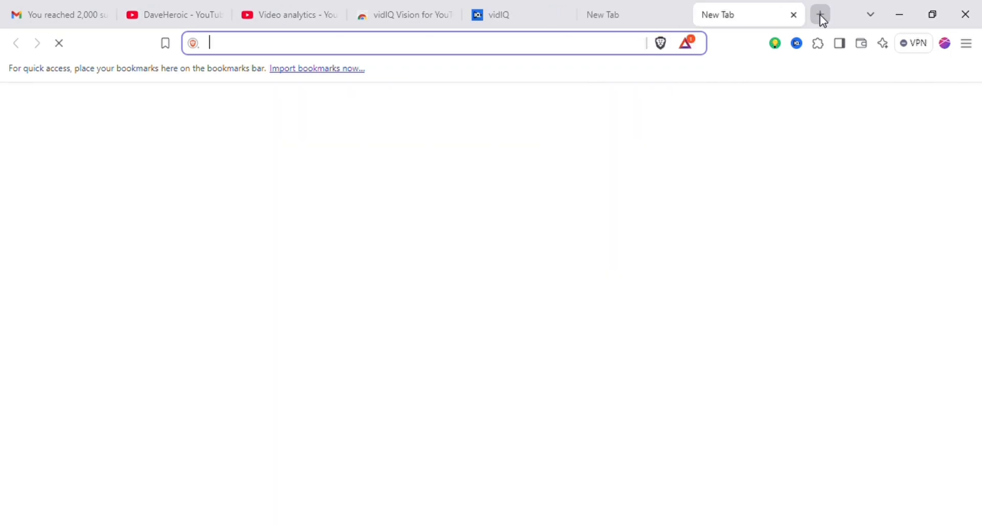
left_click(651, 8)
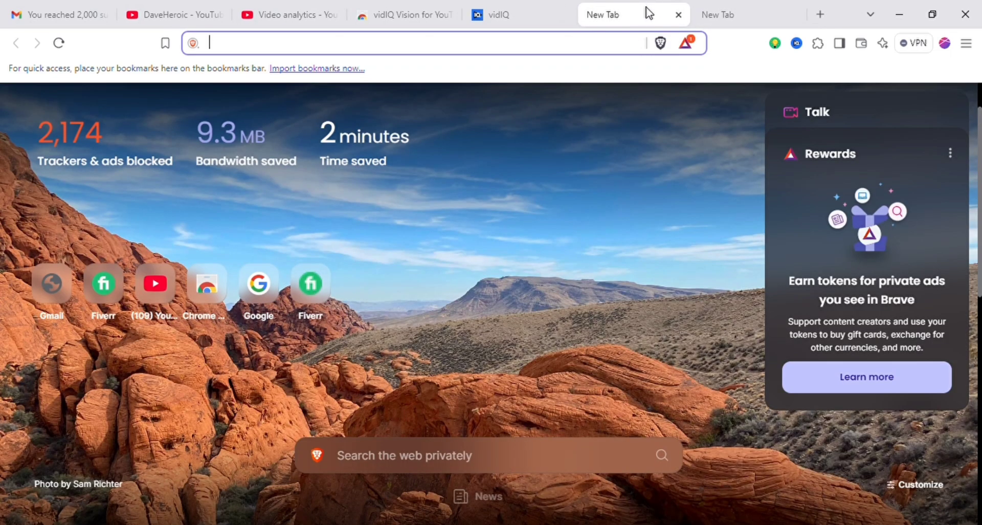
left_click(576, 129)
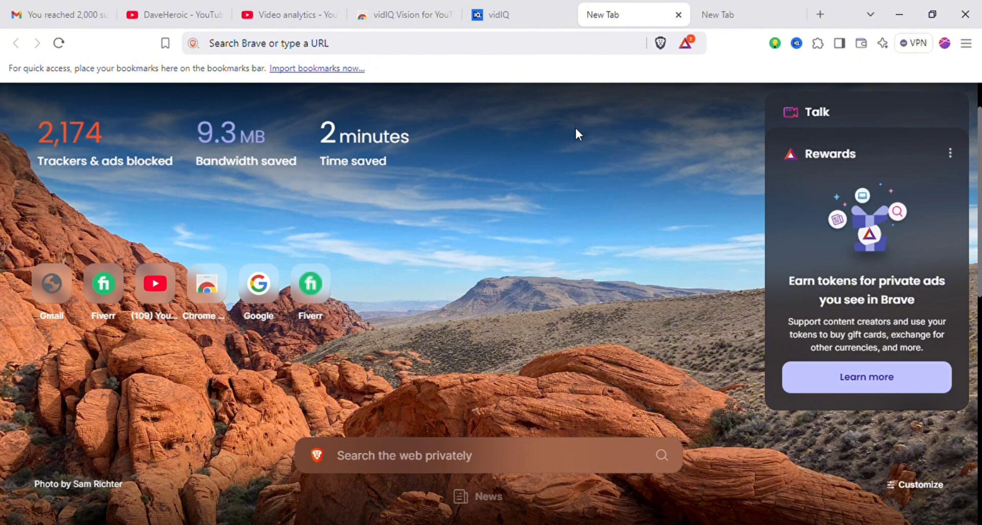
left_click(463, 52)
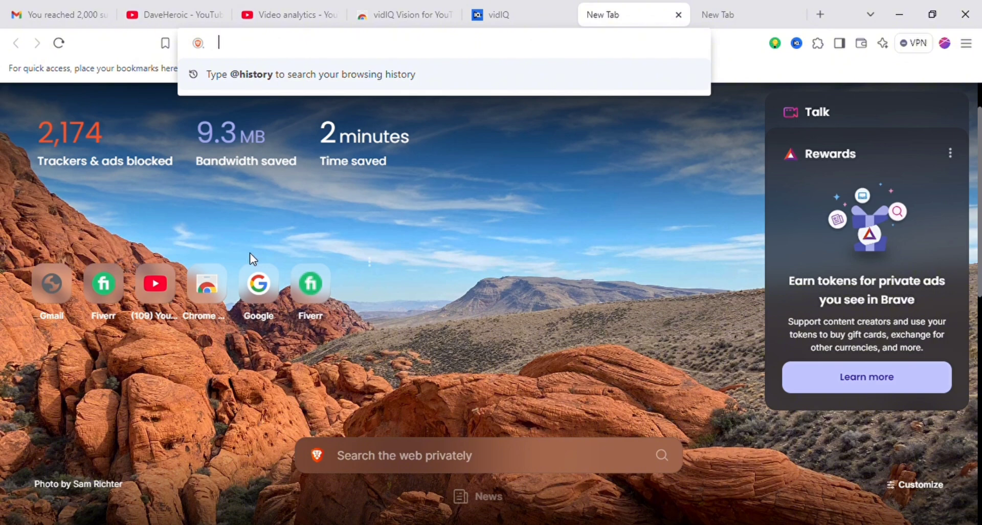
left_click(99, 294)
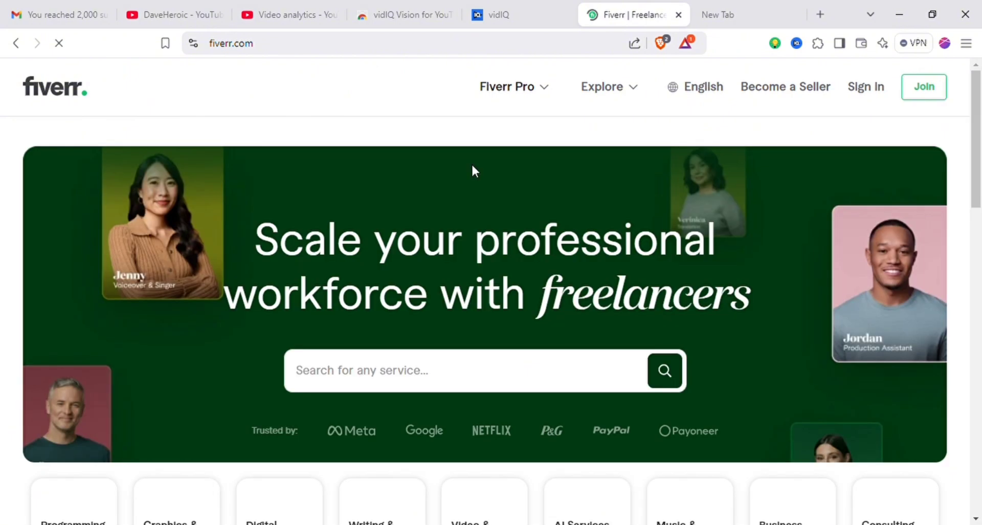
Dismiss the account creation pop-up on the Fiverr home page.
scroll(472, 169, "down", 2)
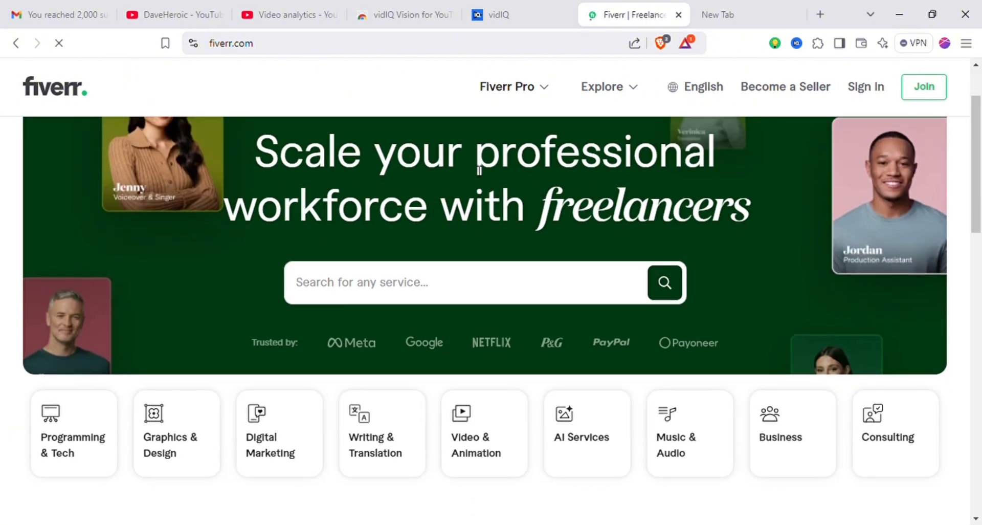
scroll(479, 170, "up", 2)
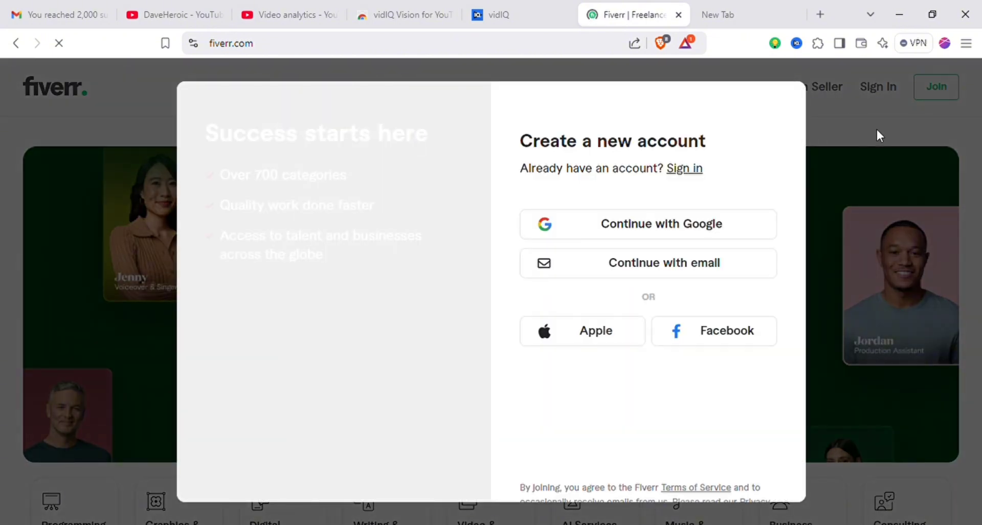
left_click(842, 129)
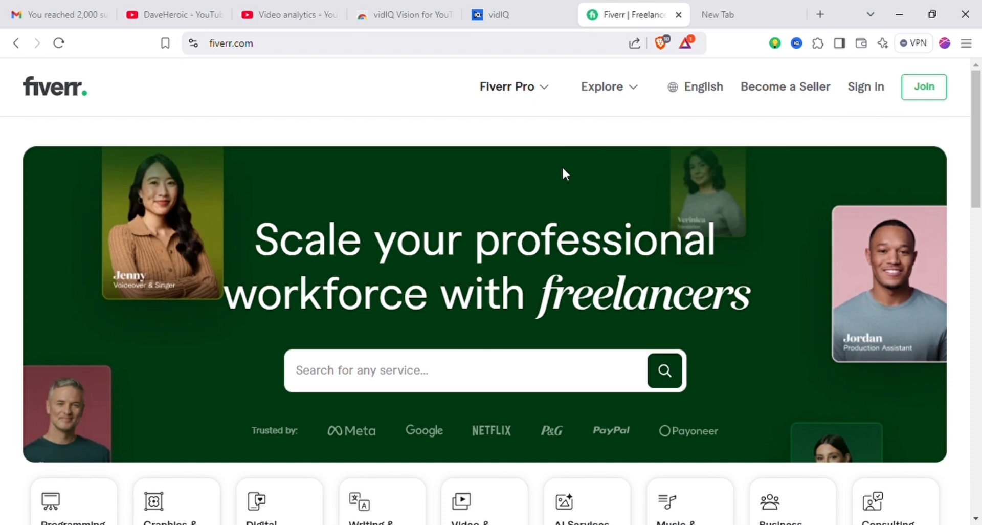
Look through the Fiverr home page down to the footer, then go back to the images in the Made on Fiverr gallery.
scroll(562, 169, "down", 2)
scroll(569, 174, "up", 2)
scroll(857, 271, "down", 5)
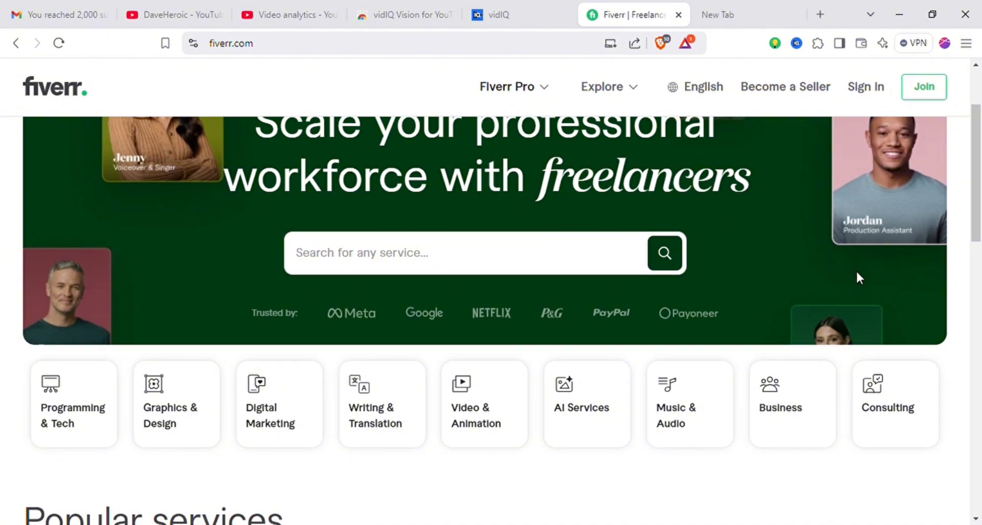
scroll(863, 279, "down", 5)
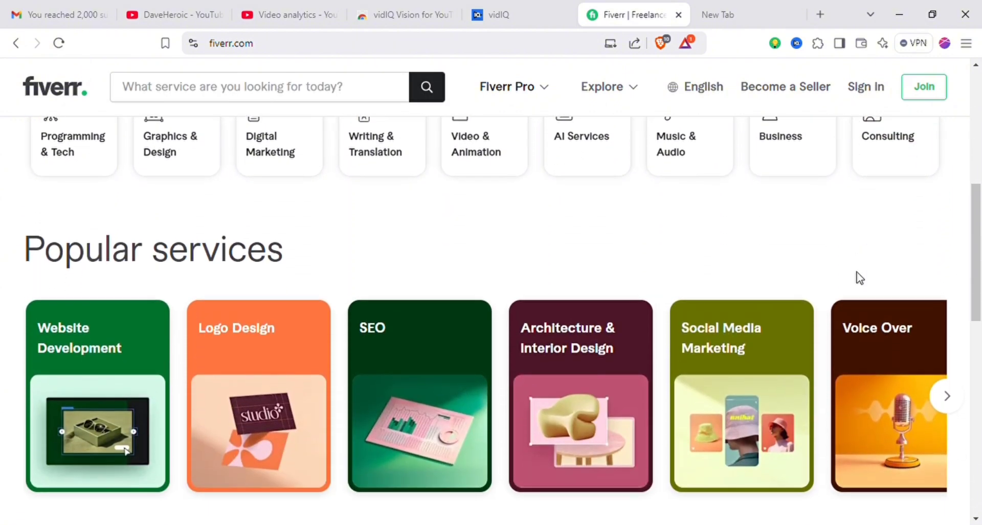
scroll(856, 271, "down", 10)
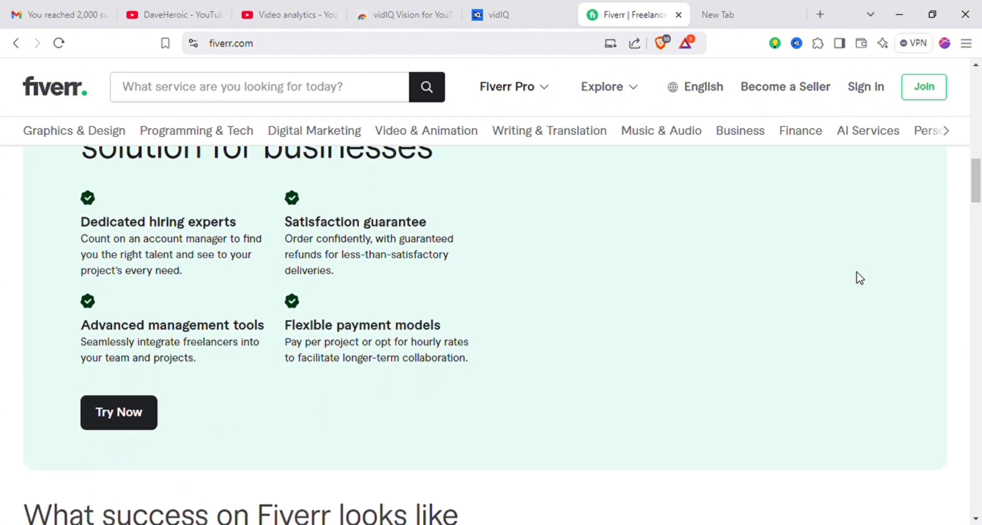
scroll(857, 274, "down", 2)
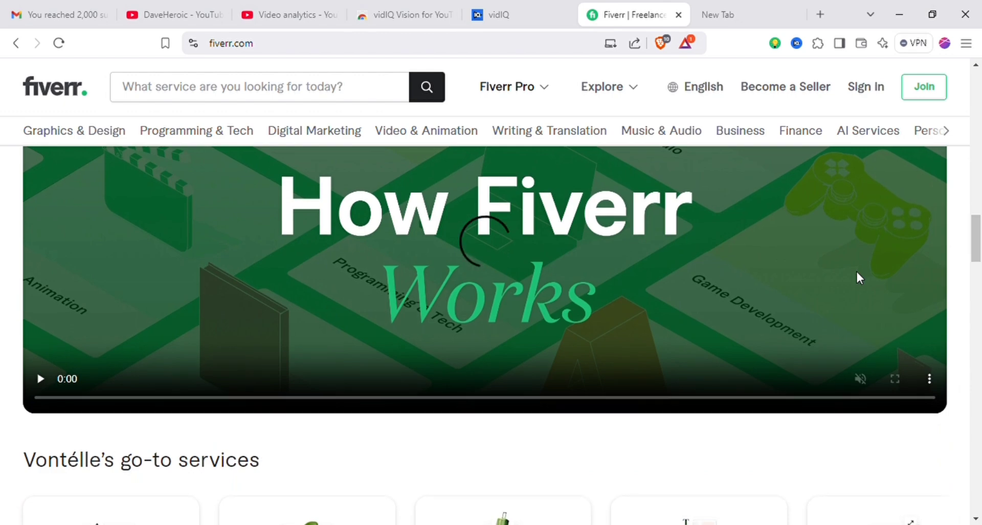
scroll(857, 274, "down", 4)
scroll(863, 279, "down", 5)
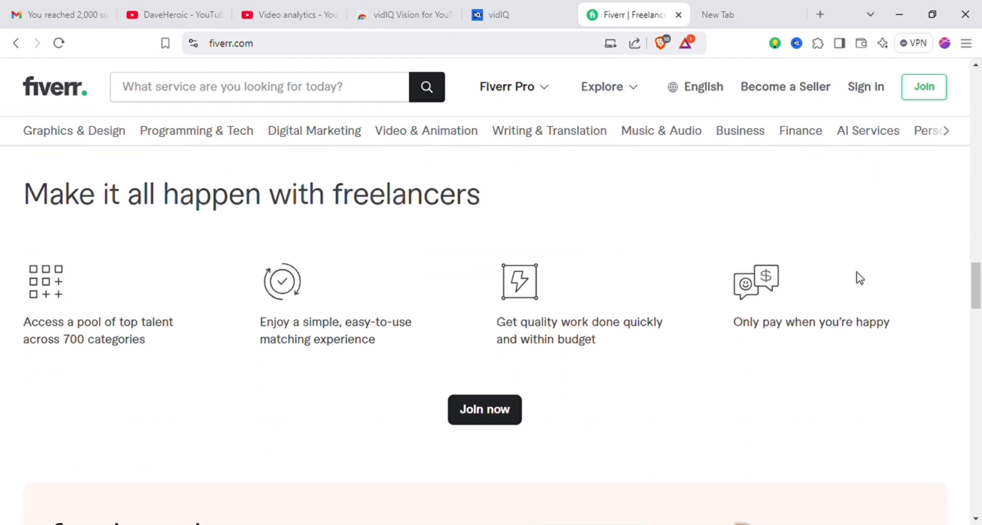
scroll(860, 277, "down", 3)
scroll(859, 277, "down", 2)
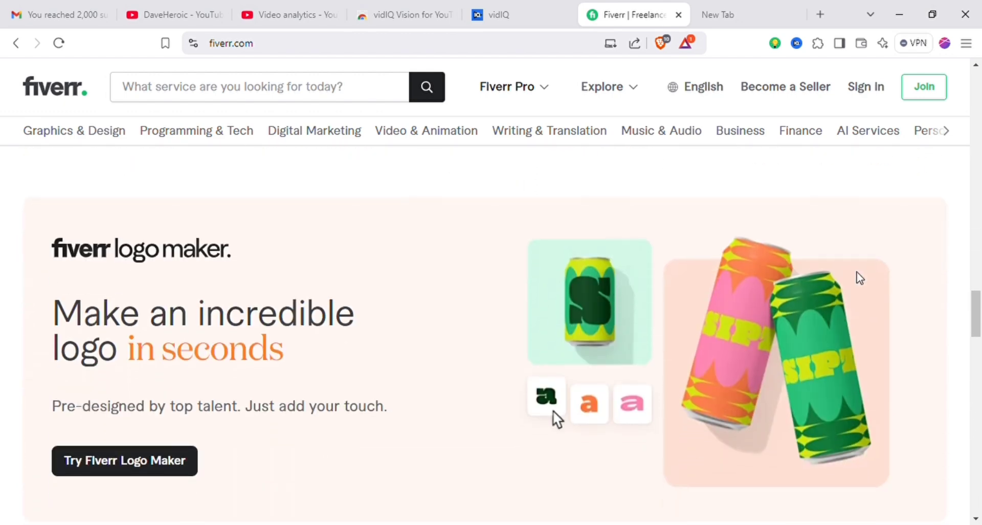
scroll(859, 277, "down", 3)
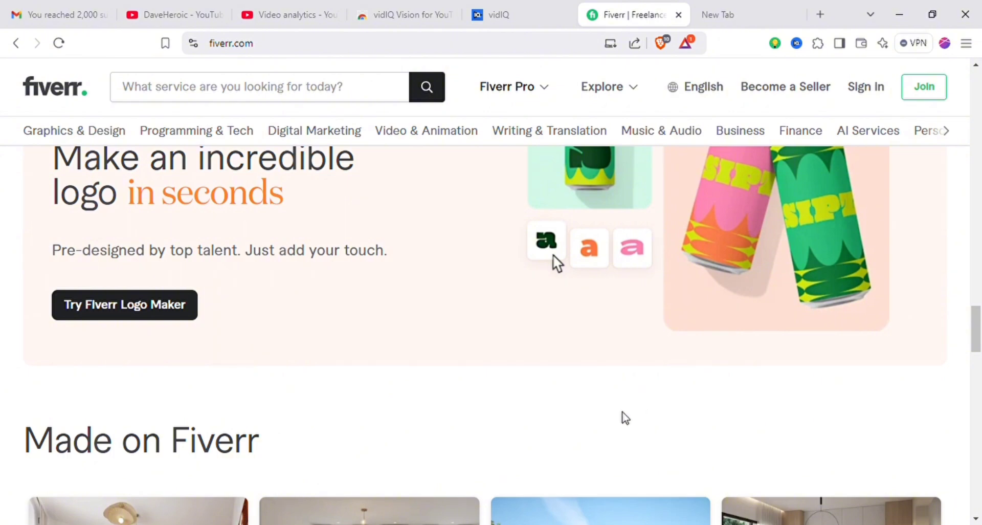
scroll(624, 417, "down", 10)
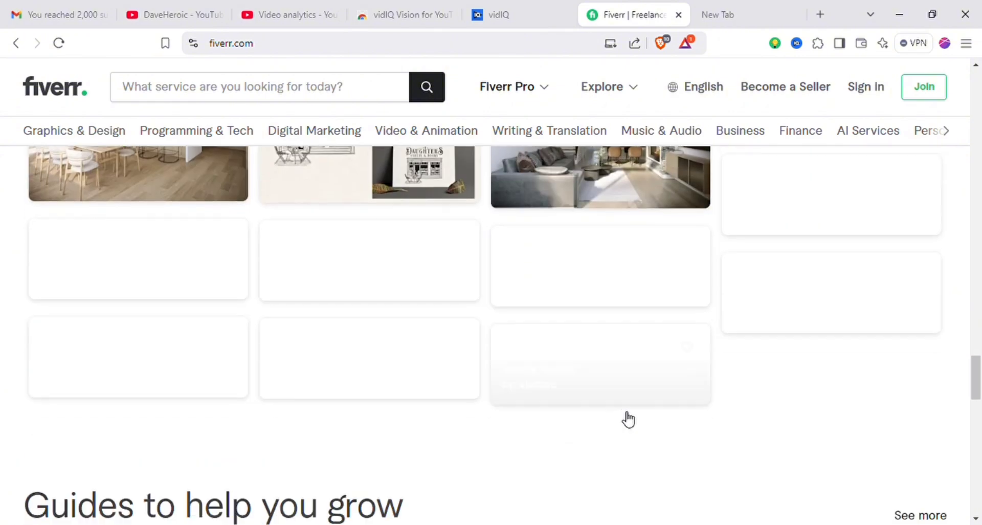
scroll(625, 417, "down", 12)
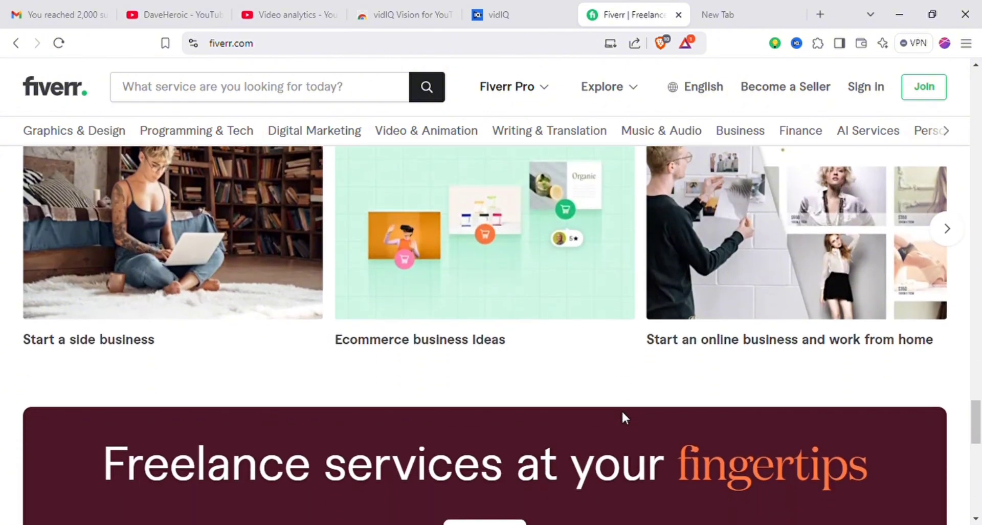
scroll(625, 418, "down", 6)
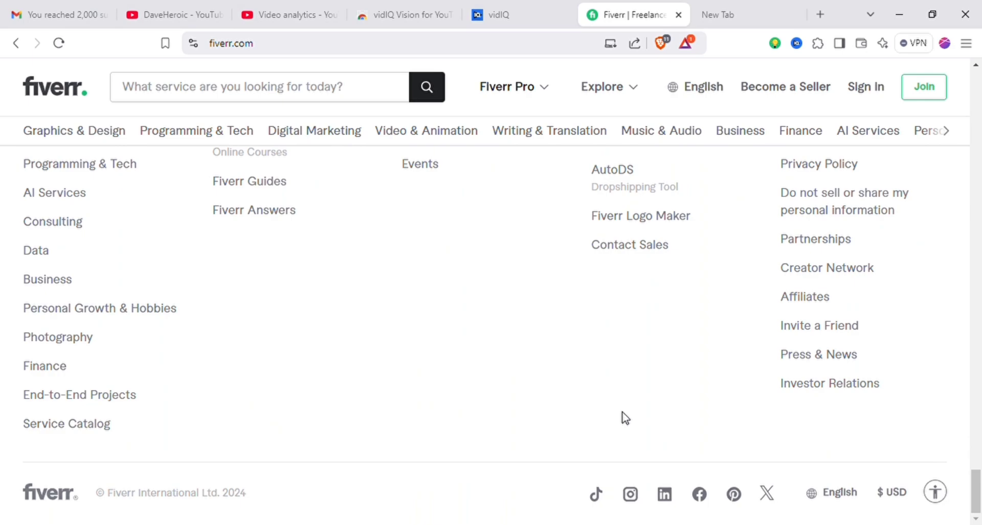
scroll(625, 417, "up", 10)
scroll(625, 418, "up", 12)
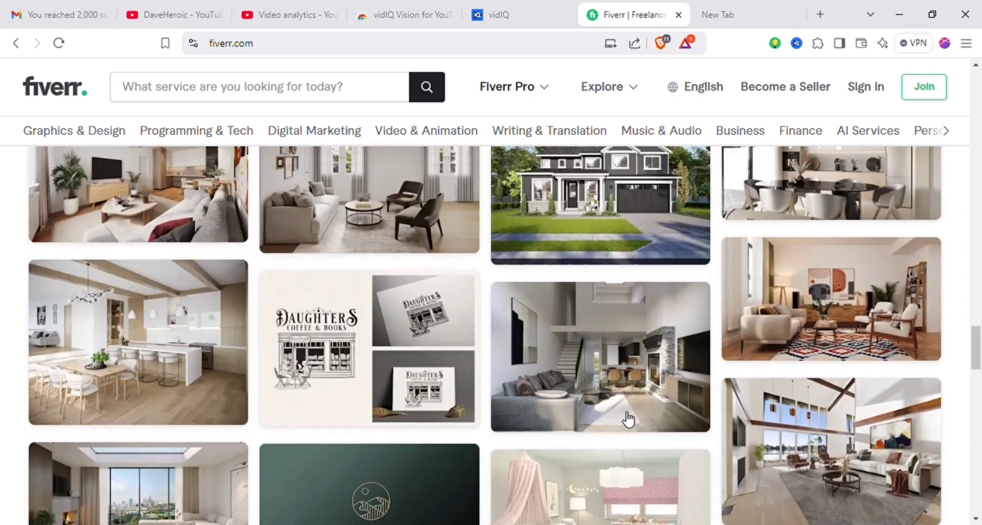
scroll(625, 418, "up", 4)
scroll(625, 417, "down", 14)
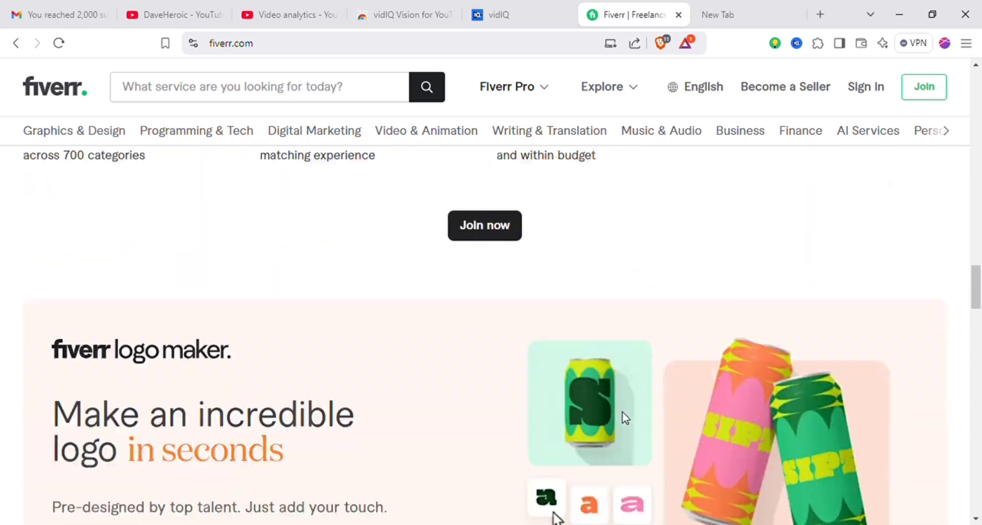
scroll(625, 417, "down", 4)
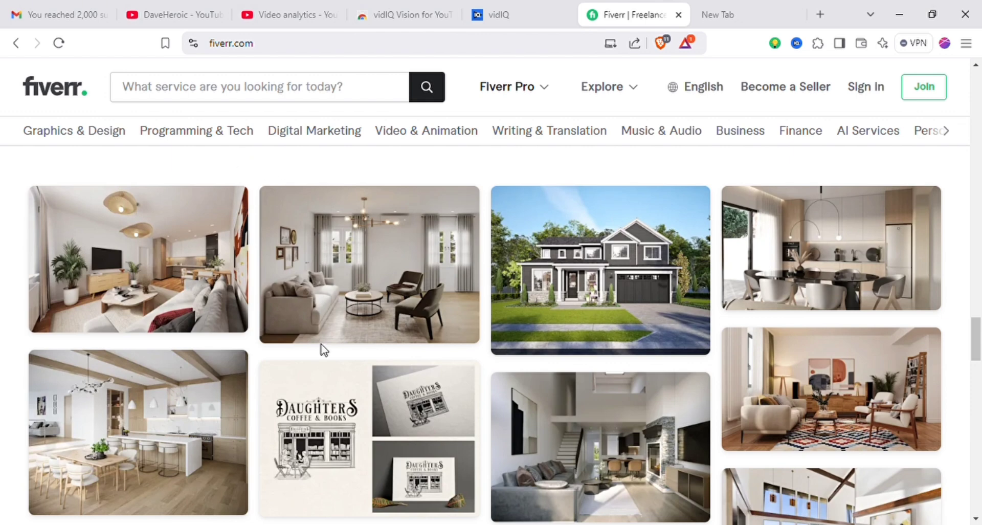
Open the developer tools beside the Made on Fiverr gallery and switch them to the Application view.
mouse_move(325, 434)
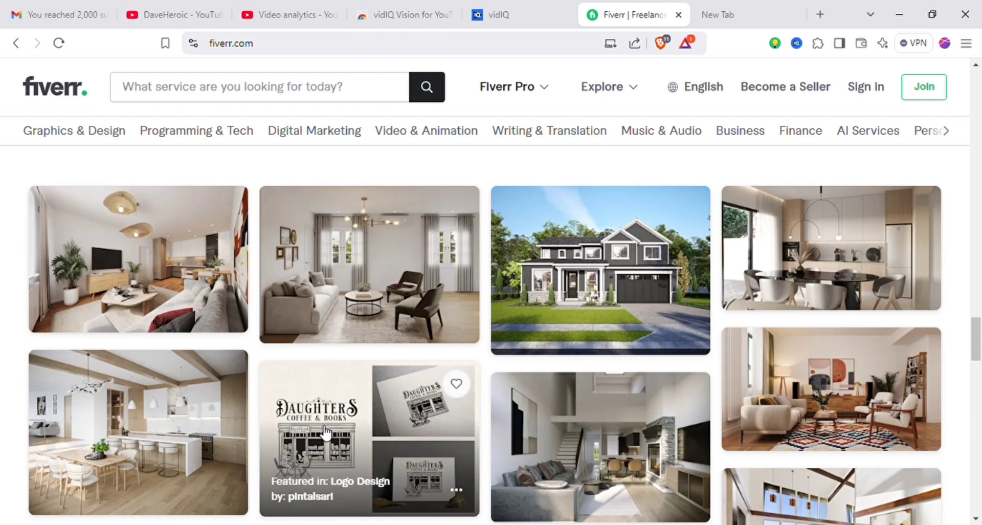
key("ctrl+shift+i")
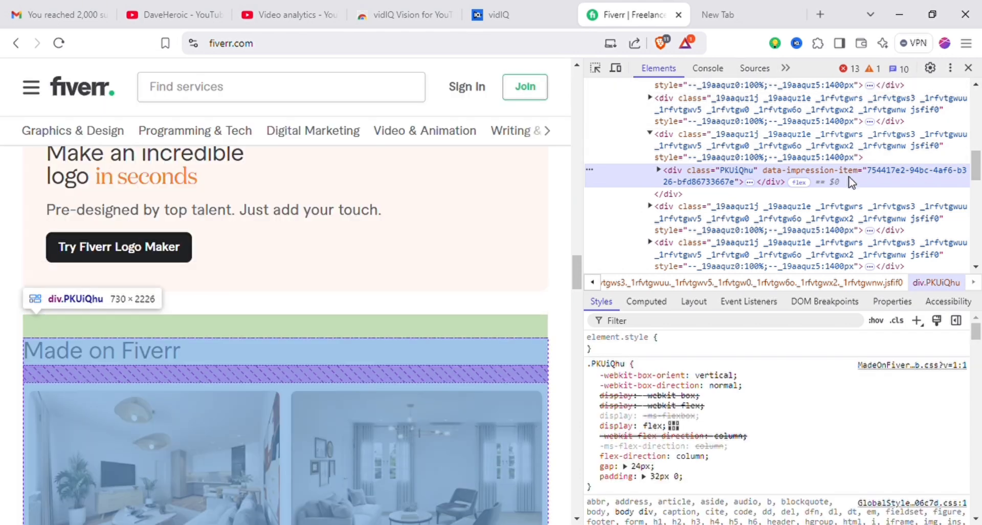
scroll(423, 281, "down", 2)
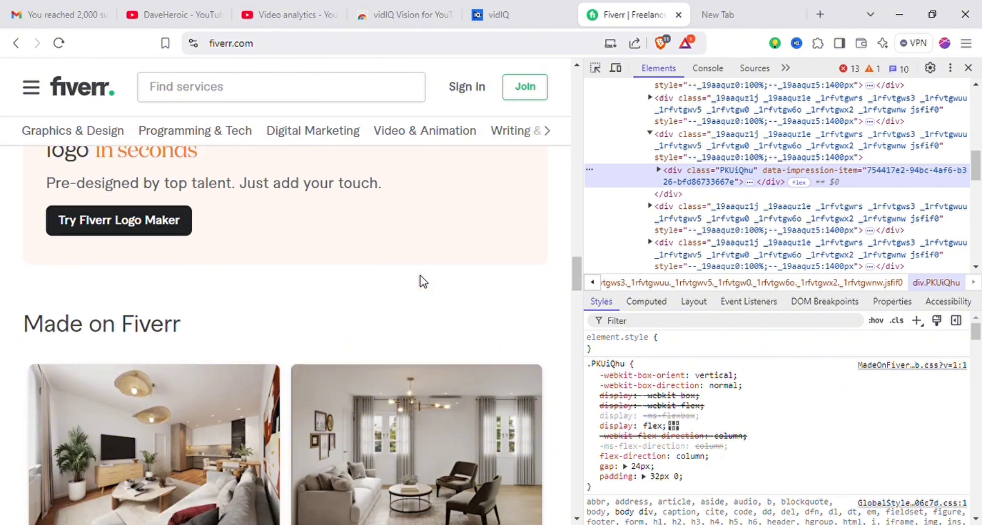
scroll(421, 281, "down", 3)
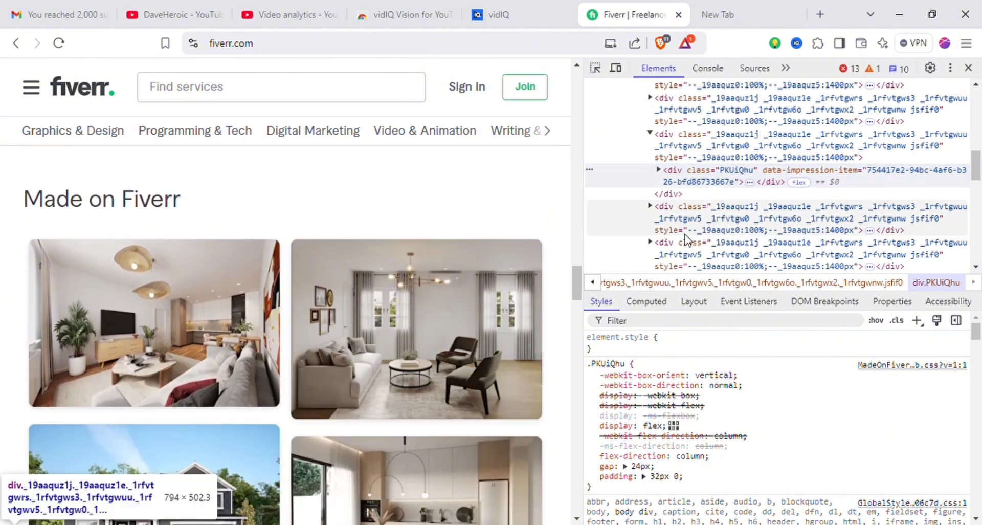
left_click(786, 71)
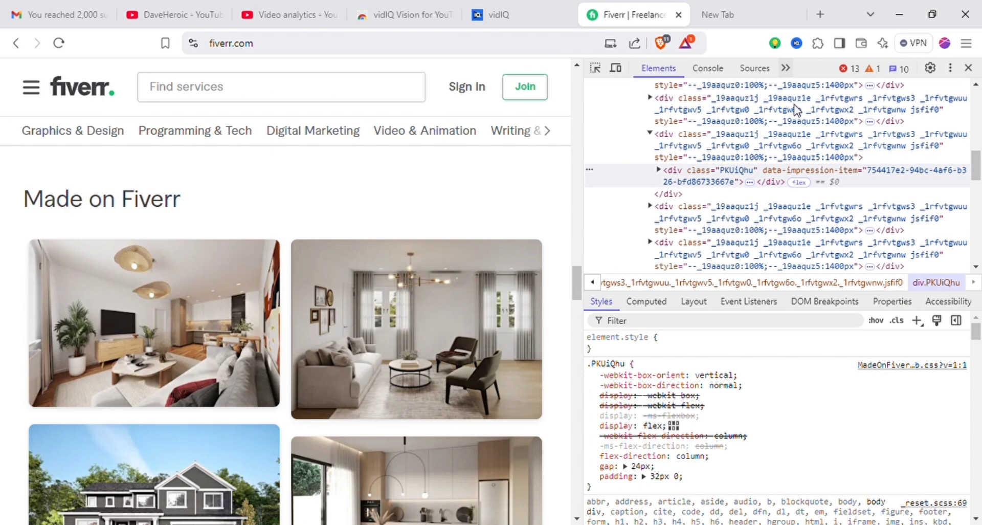
left_click(804, 164)
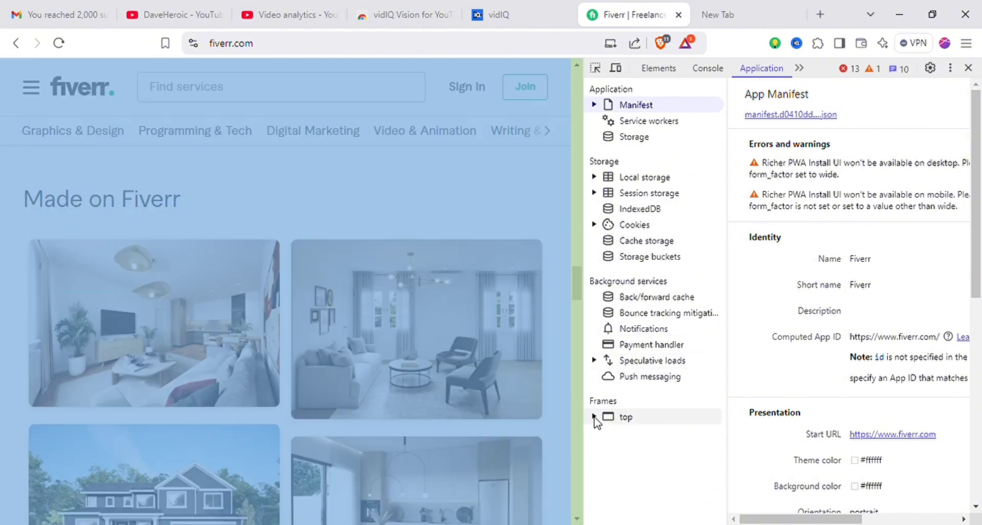
Expand the top frame and its Image folder to list the page's image files.
left_click(594, 417)
scroll(603, 404, "down", 1)
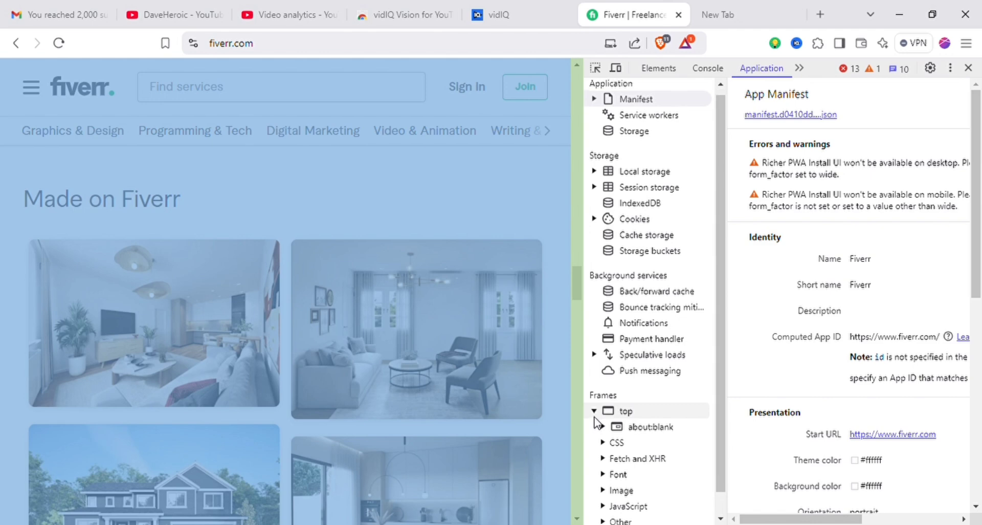
scroll(611, 397, "down", 1)
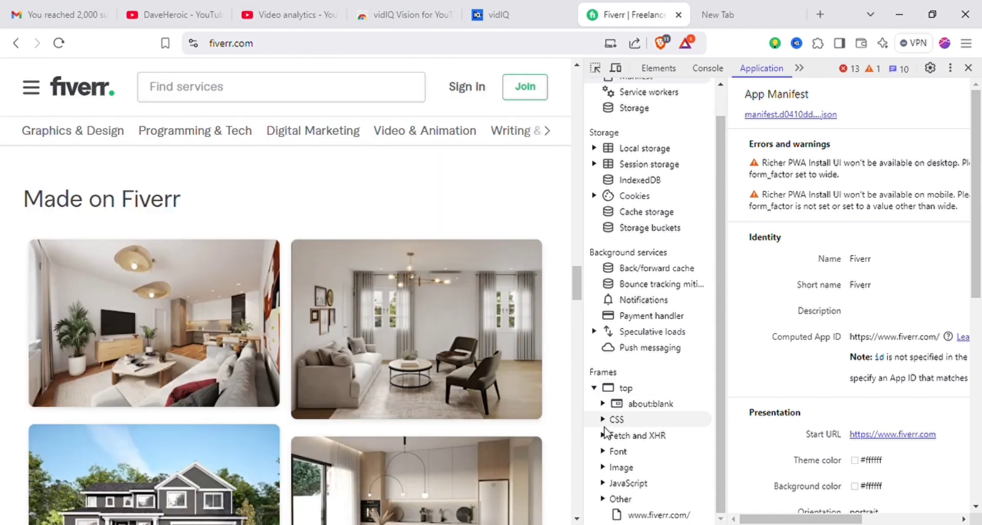
left_click(604, 467)
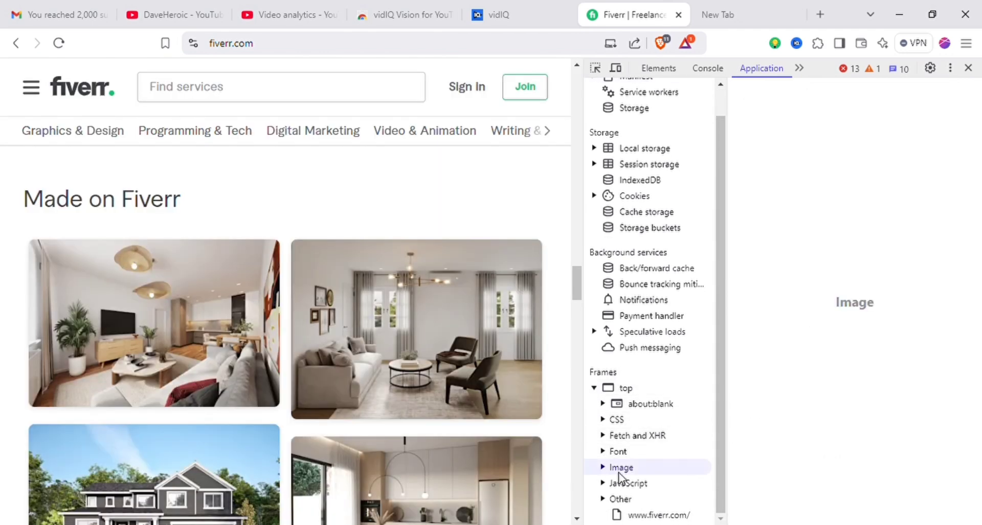
left_click(603, 467)
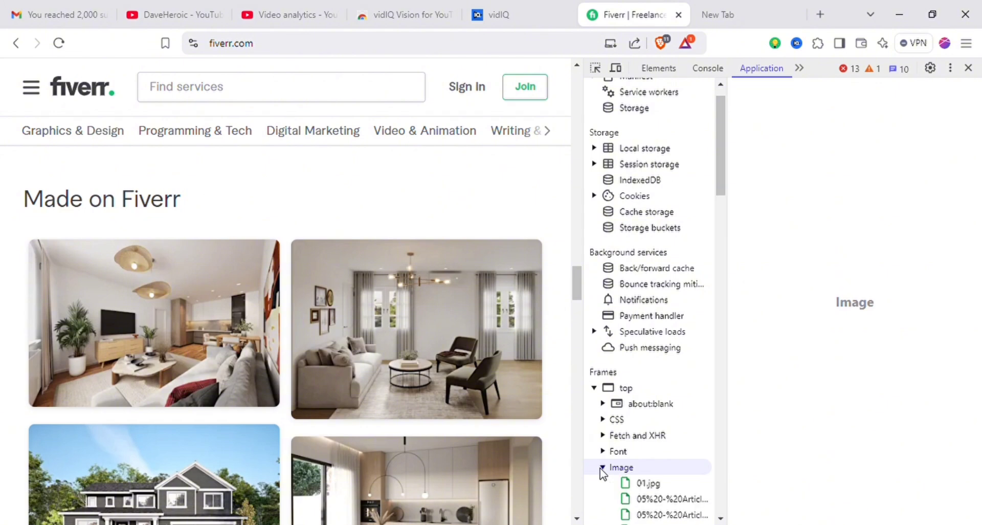
Preview 01.jpg and the two image files whose names start with 05%20-%20Articl in the Image folder.
left_click(643, 486)
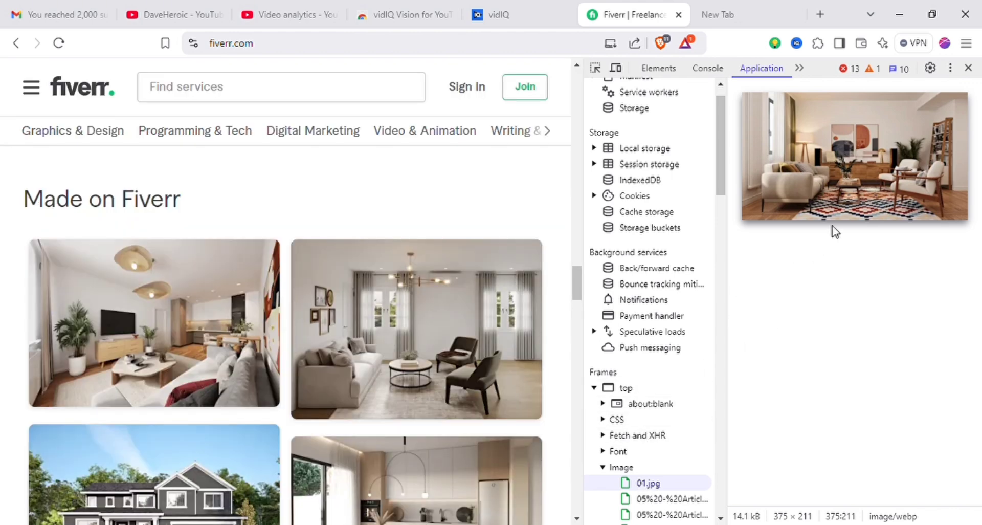
left_click(634, 499)
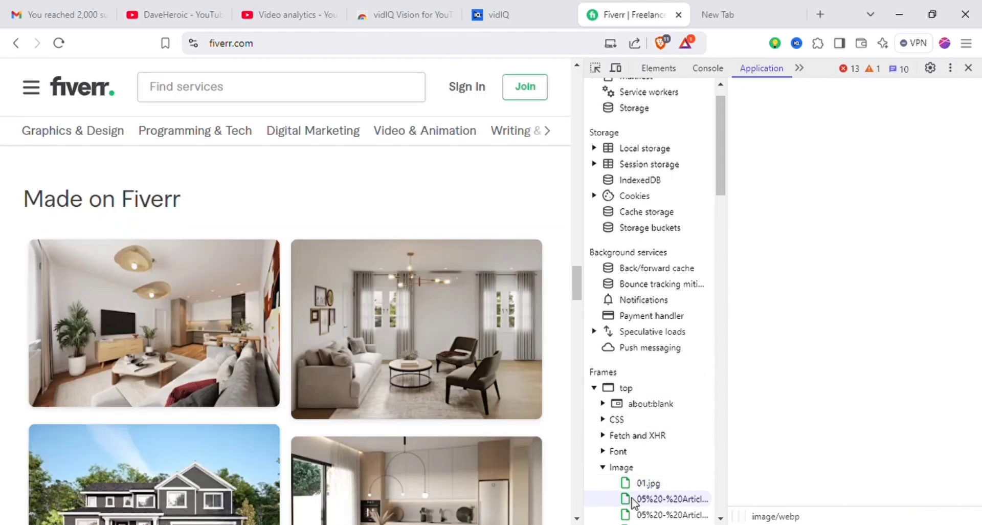
scroll(634, 501, "down", 1)
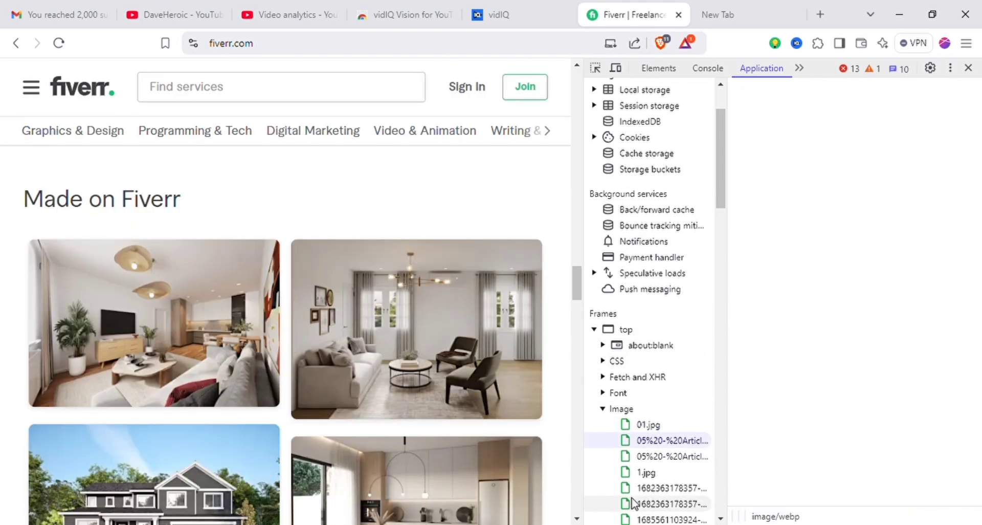
left_click(656, 456)
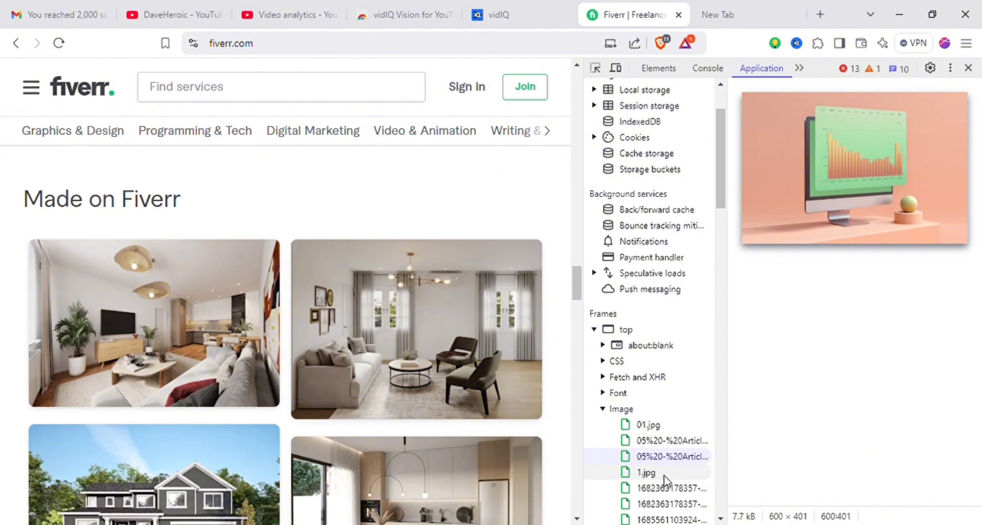
left_click(670, 474)
scroll(669, 478, "down", 1)
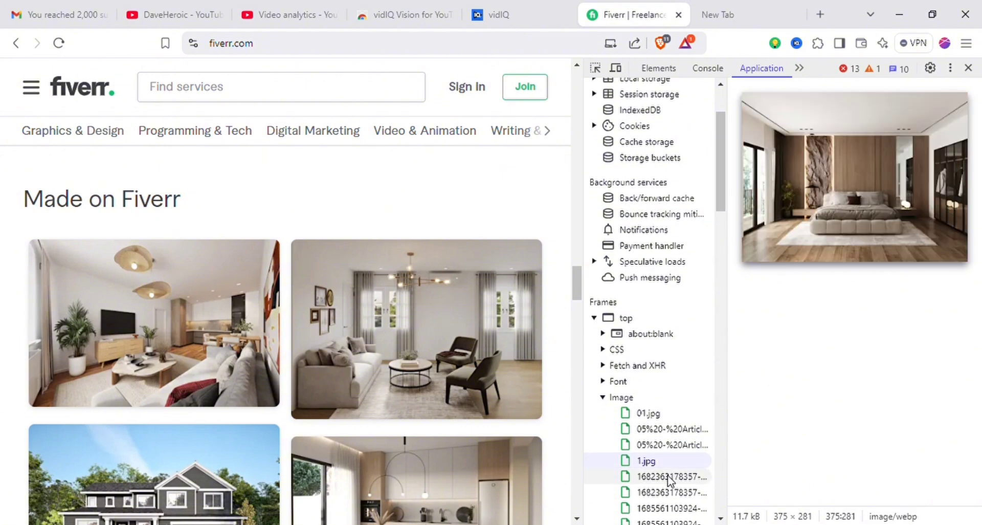
left_click(665, 476)
scroll(665, 475, "down", 1)
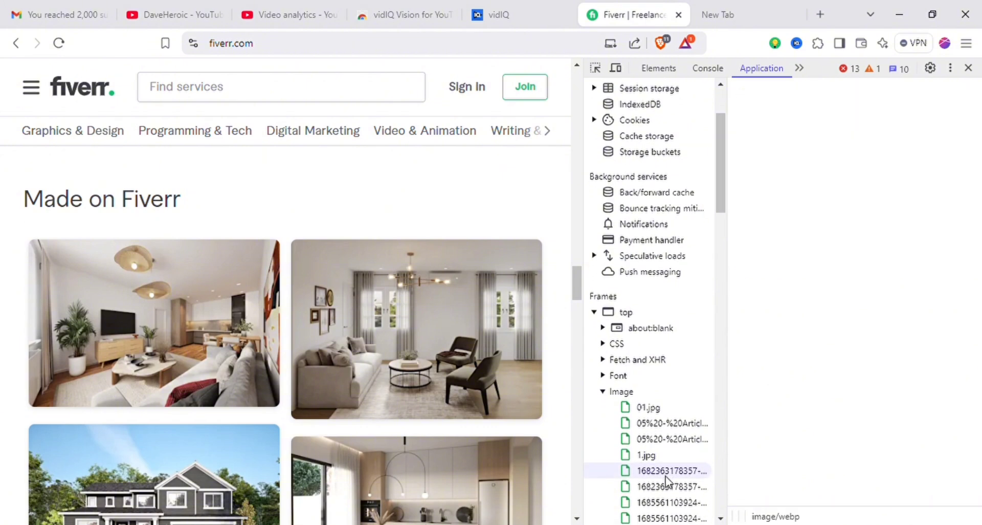
left_click(664, 487)
scroll(663, 490, "down", 1)
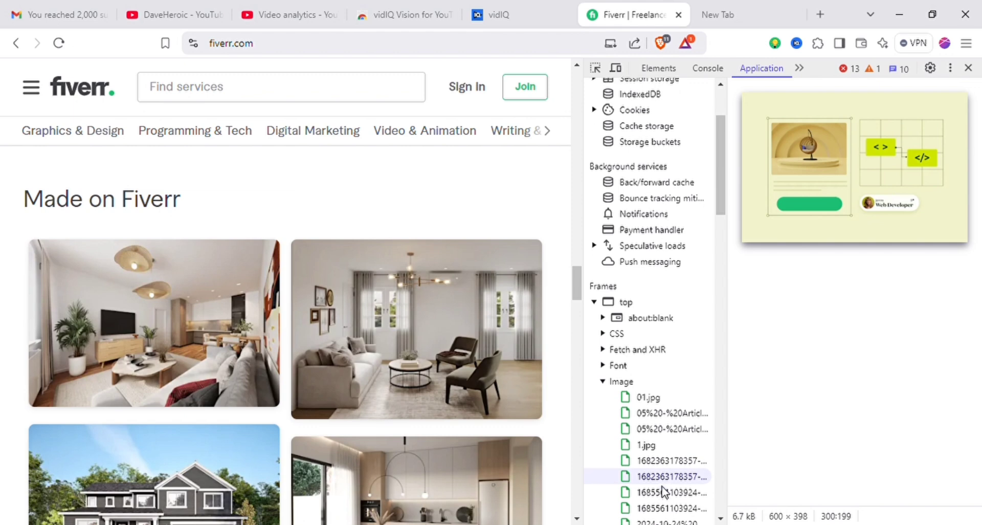
left_click(663, 490)
scroll(663, 492, "down", 2)
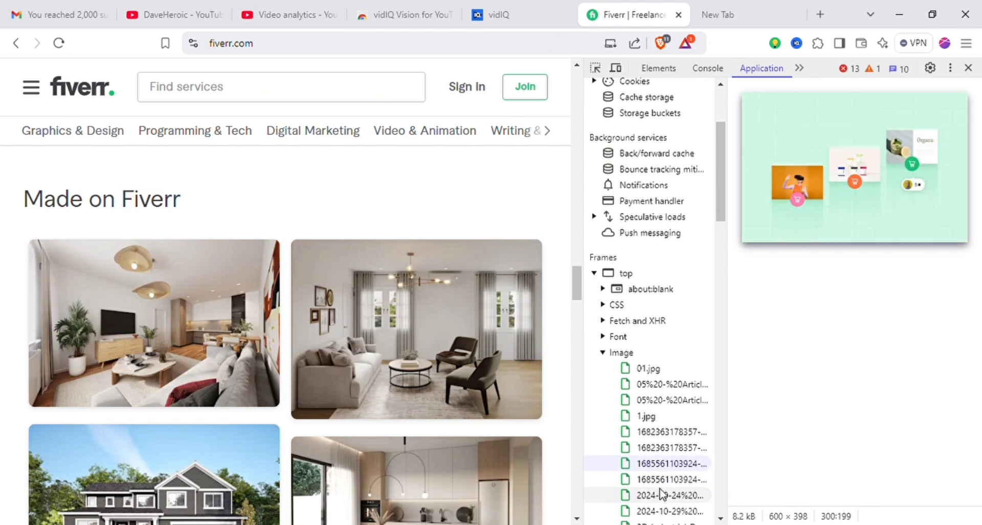
left_click(659, 479)
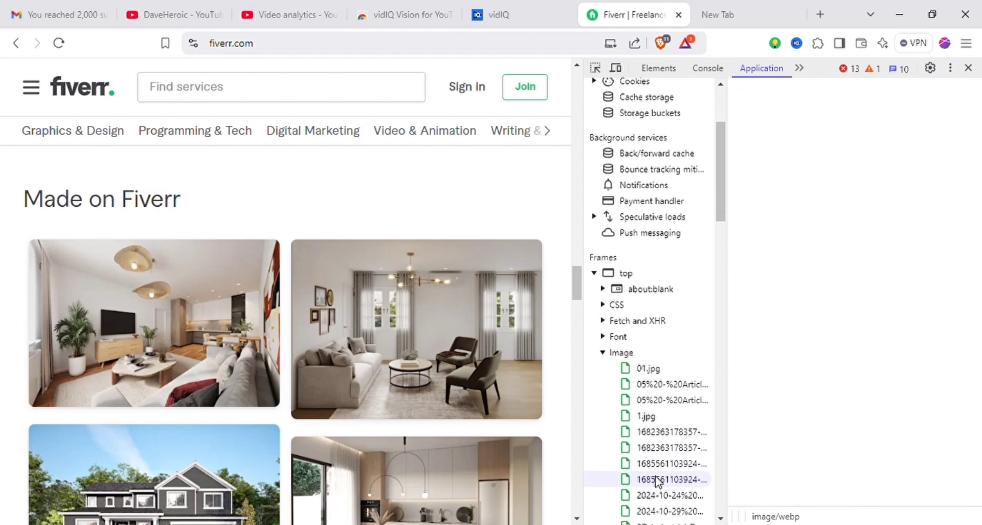
scroll(659, 481, "down", 2)
left_click(658, 475)
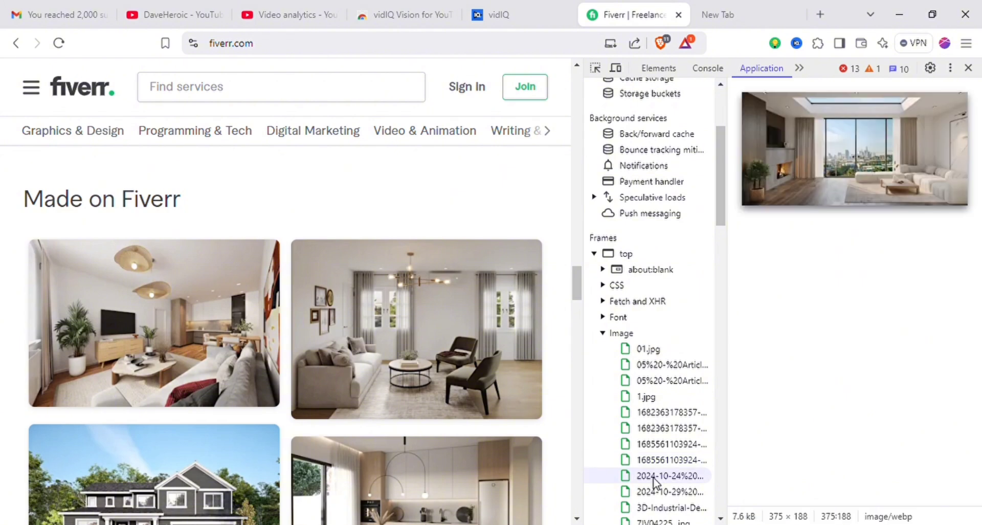
left_click(660, 491)
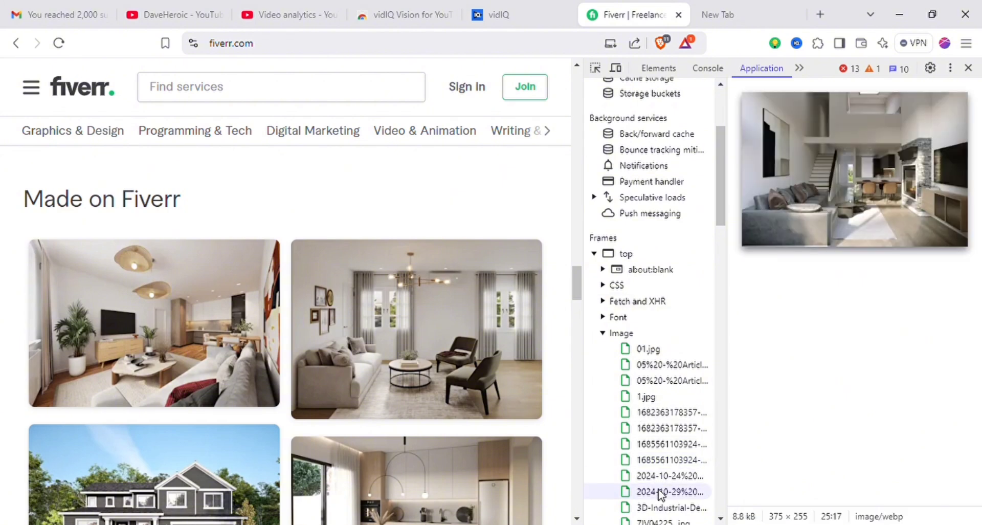
Go through the previews of the following image files, from 3D-Industrial-De to the second architecture-desi file.
key("Down")
key("Down")
key("Down")
key("Down")
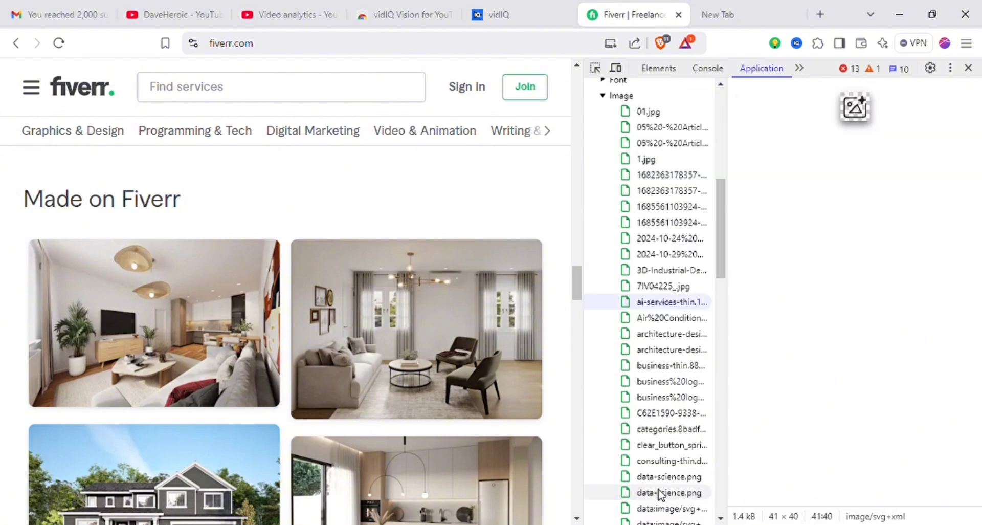
key("Down")
key("Down")
key("Down")
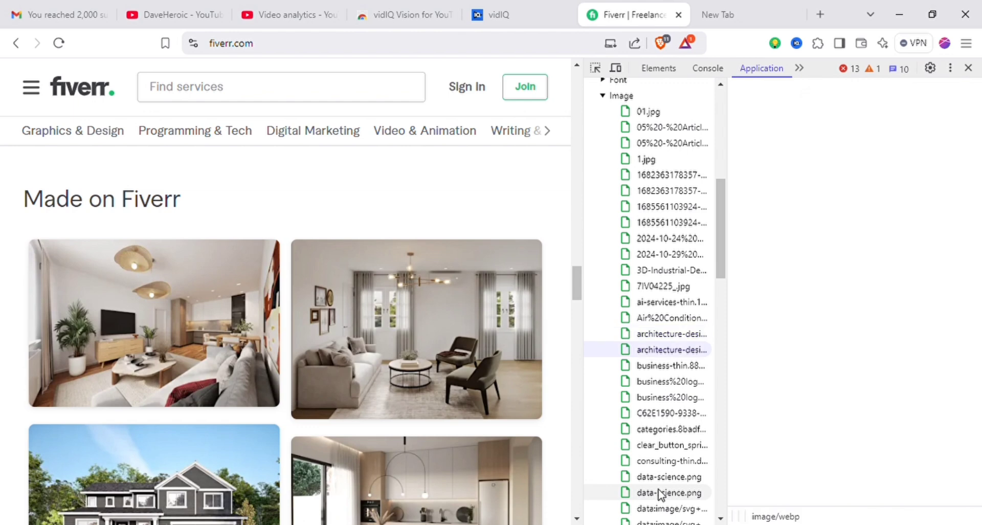
Go back up the image list to the preview of 7IV04225_.jpg, checking the file above it as well.
key("Up")
key("Up")
key("Up")
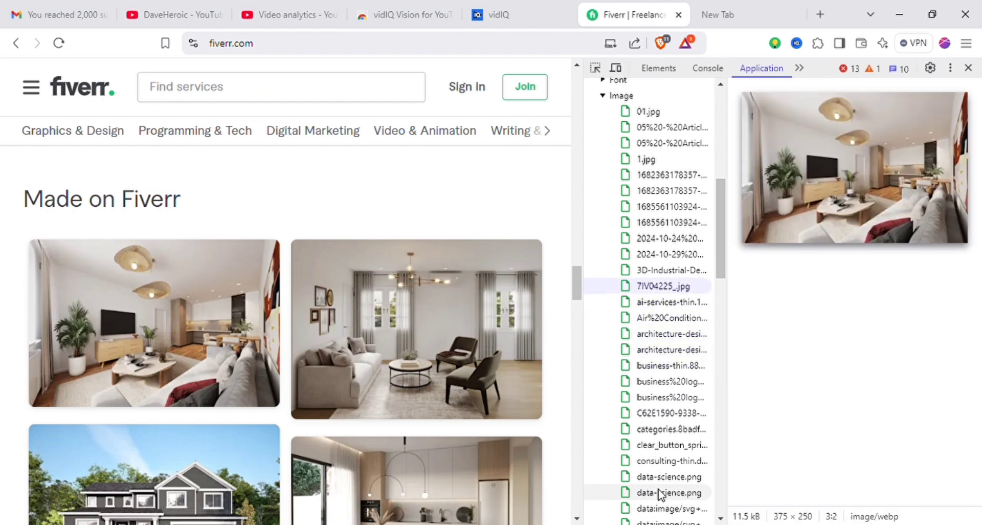
key("Up")
key("Down")
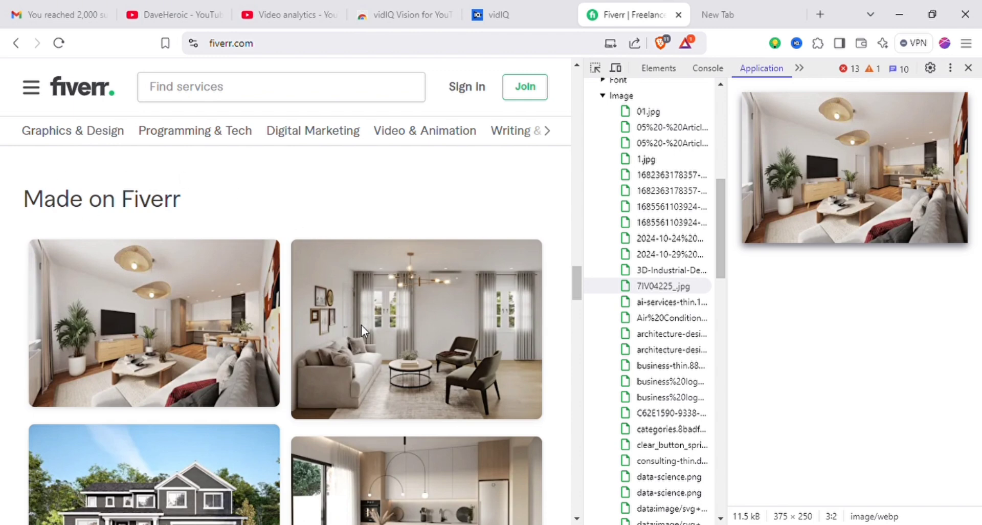
mouse_move(366, 327)
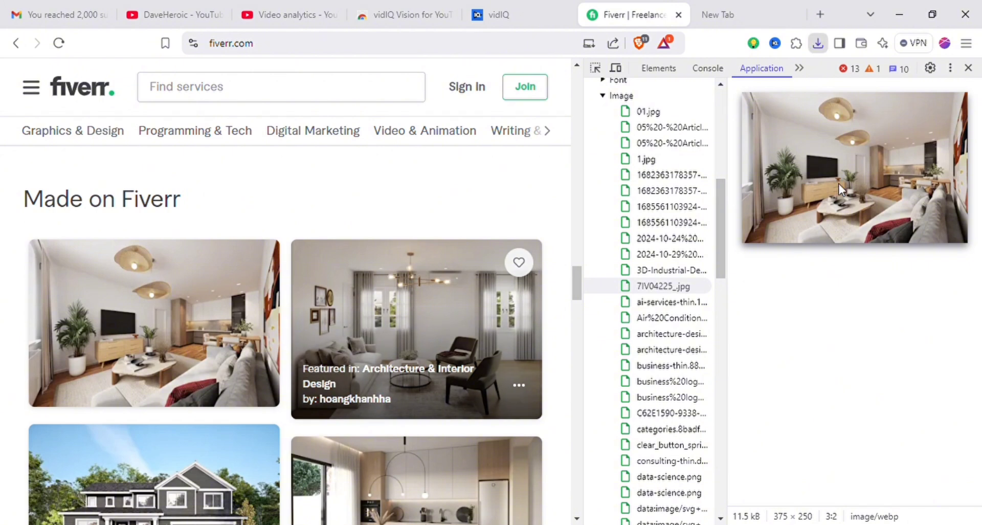